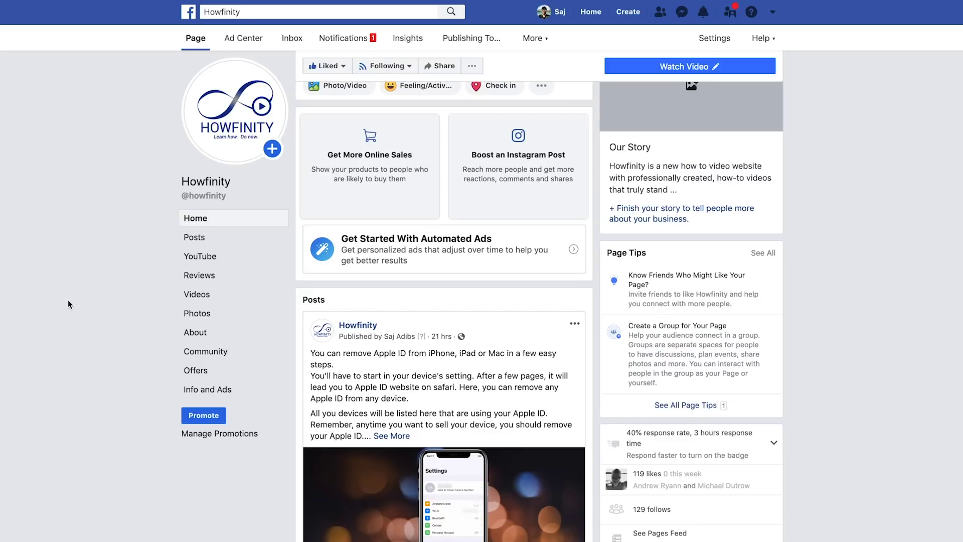
pyautogui.scroll(-2, 81, 305)
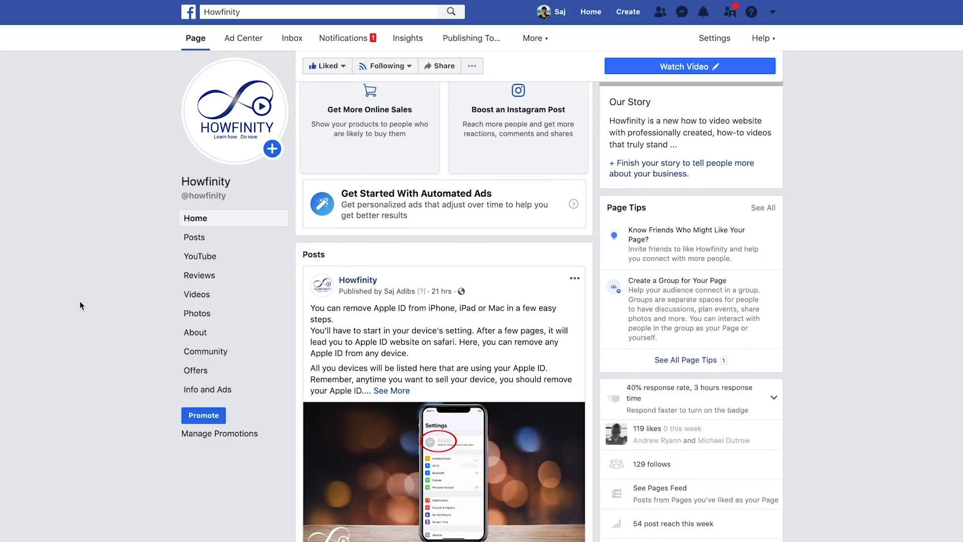
pyautogui.scroll(-1, 80, 304)
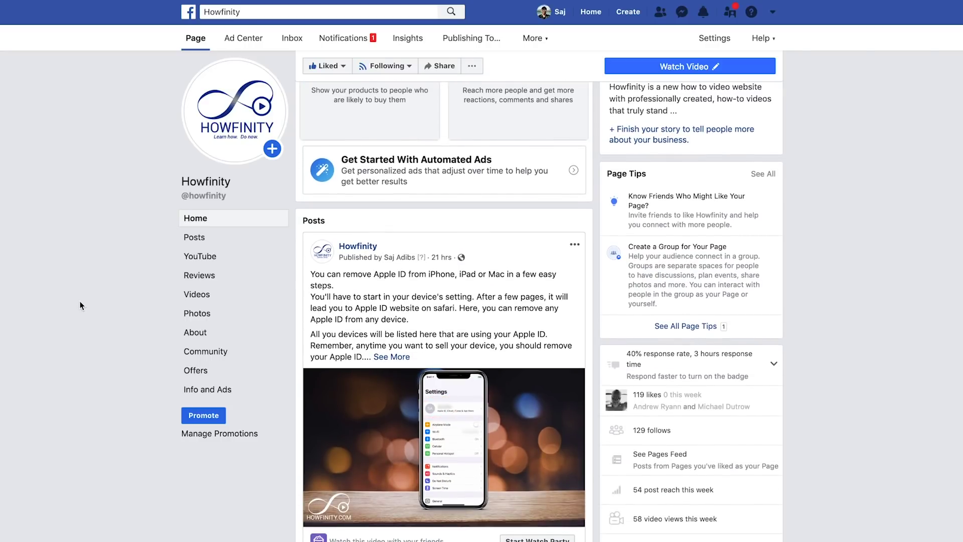
pyautogui.scroll(10, 80, 304)
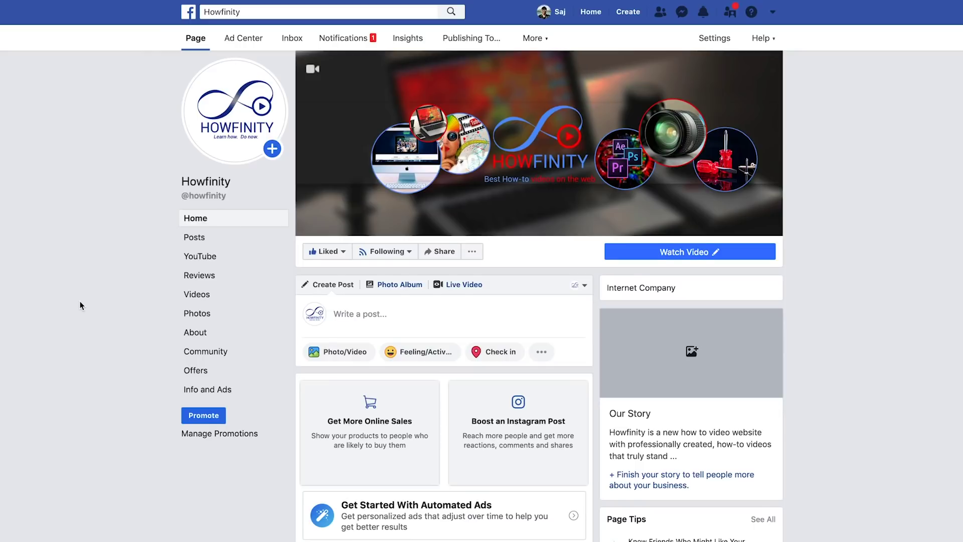
pyautogui.scroll(-5, 81, 304)
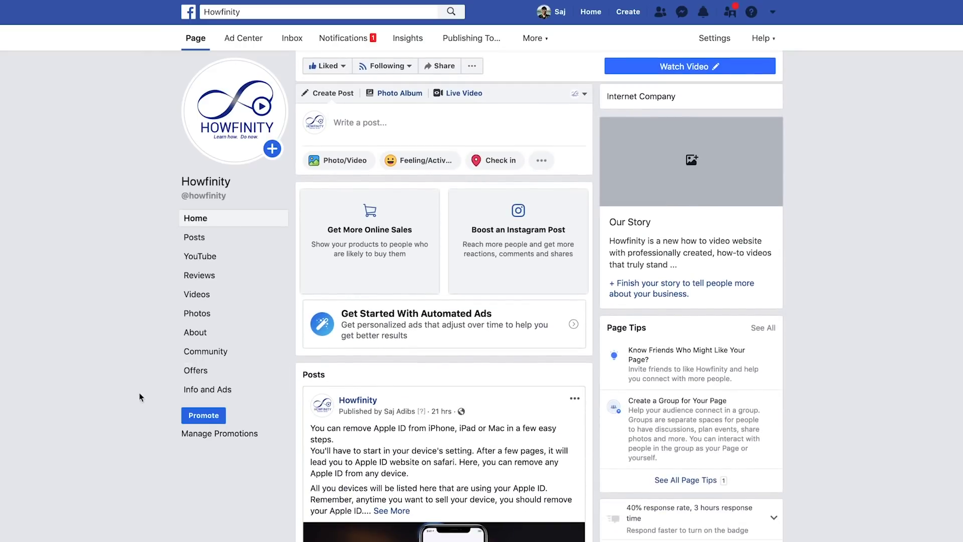
pyautogui.scroll(5, 182, 281)
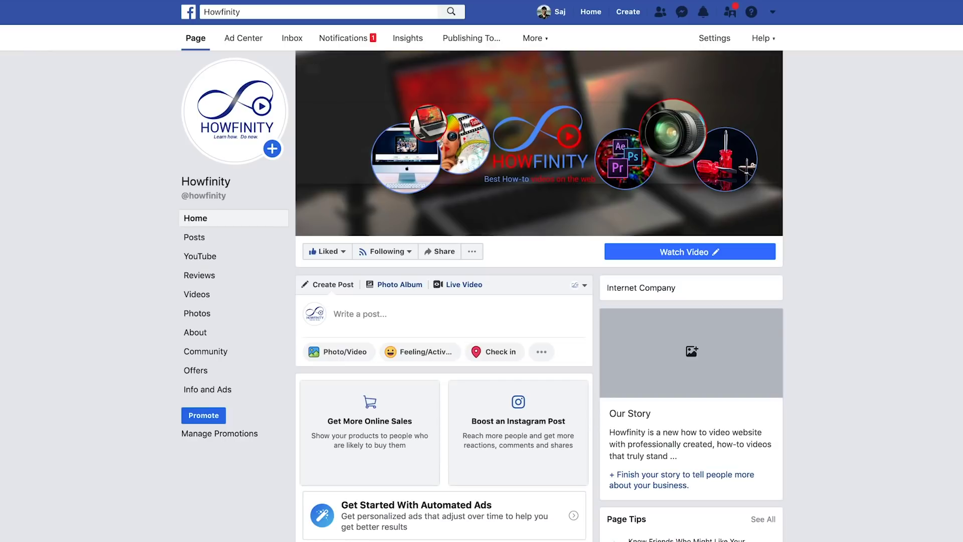
pyautogui.scroll(-6, 30, 261)
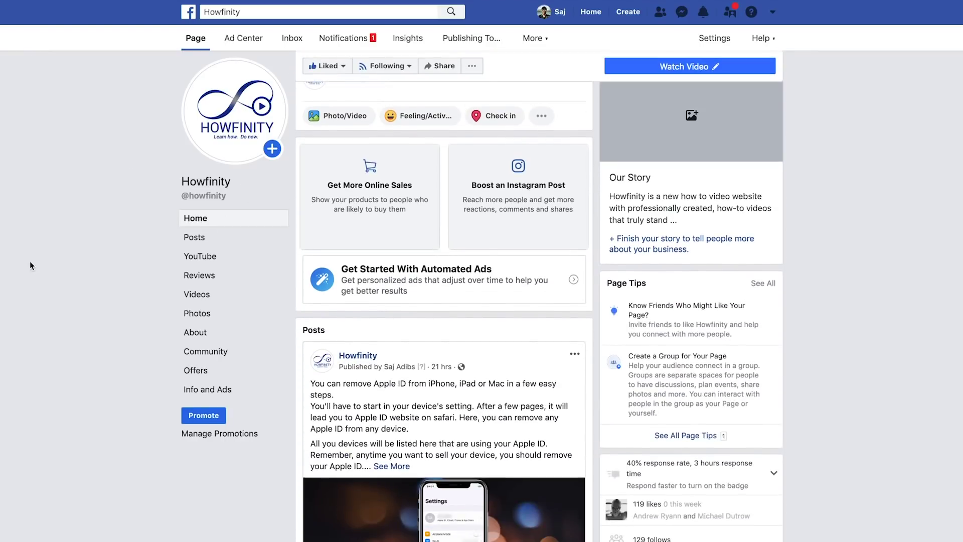
pyautogui.scroll(6, 30, 262)
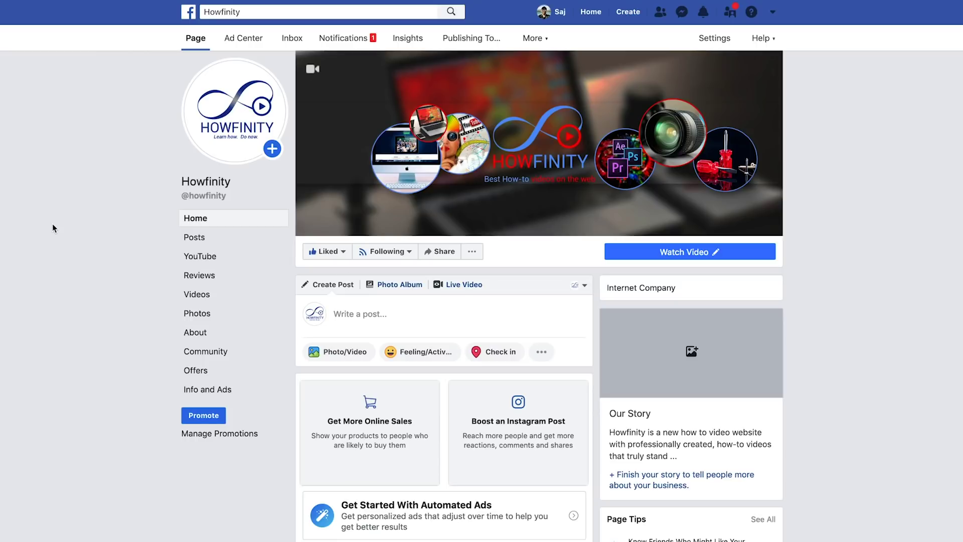
# Open Creator Studio from the Howfinity page's publishing tools.
pyautogui.moveTo(214, 94)
pyautogui.moveTo(425, 68)
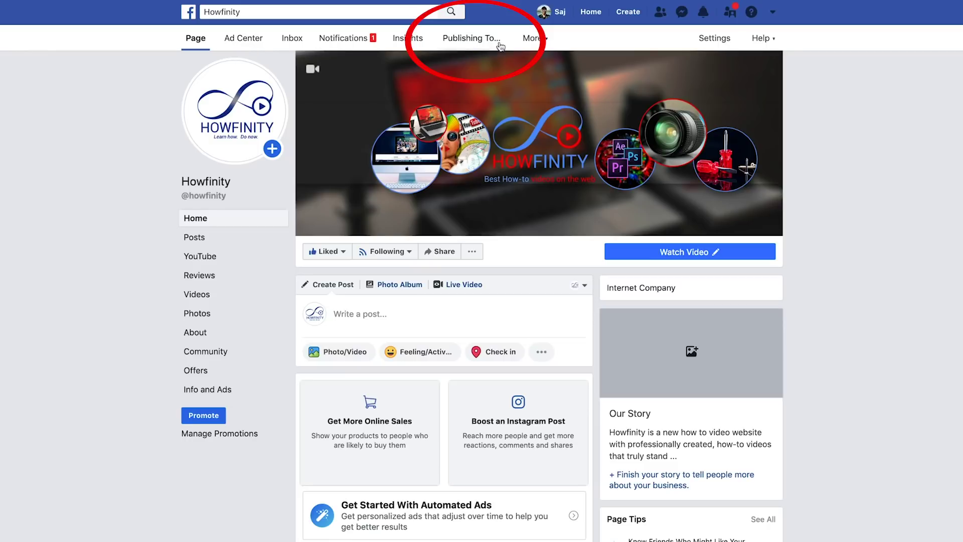
pyautogui.click(466, 40)
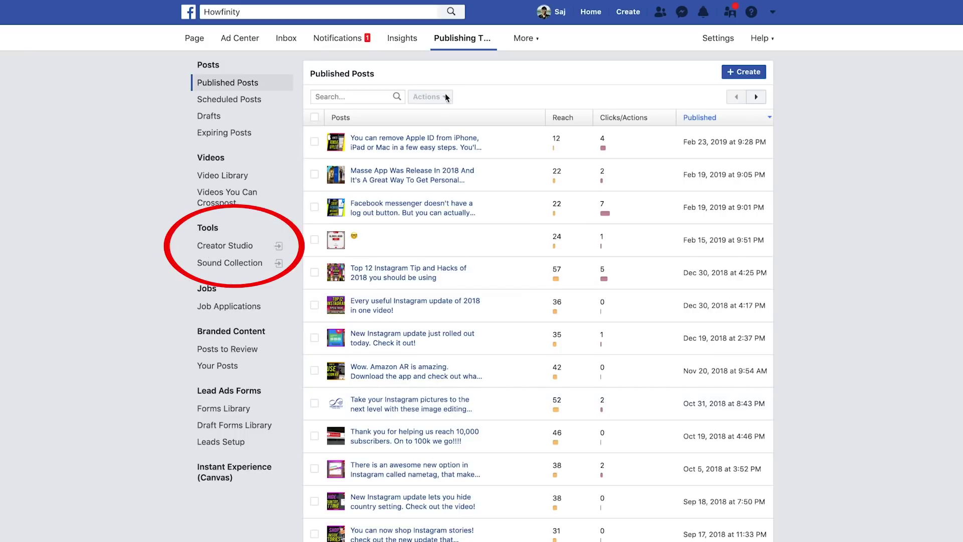
pyautogui.click(215, 247)
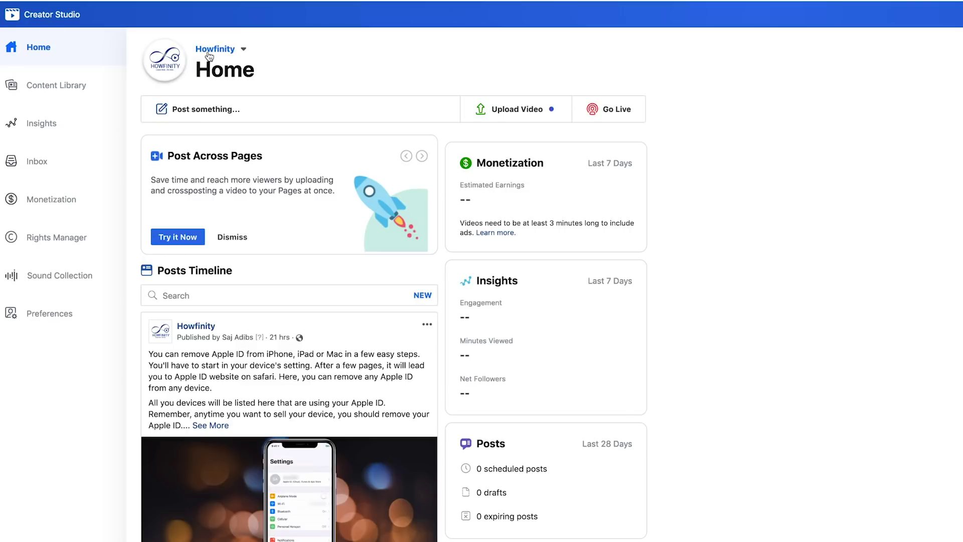
pyautogui.scroll(-5, 323, 351)
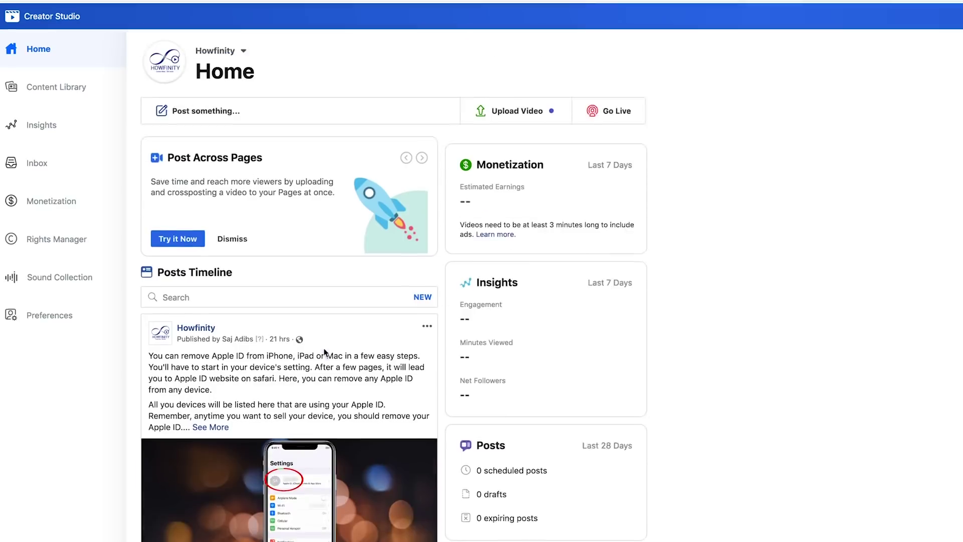
pyautogui.scroll(-5, 326, 381)
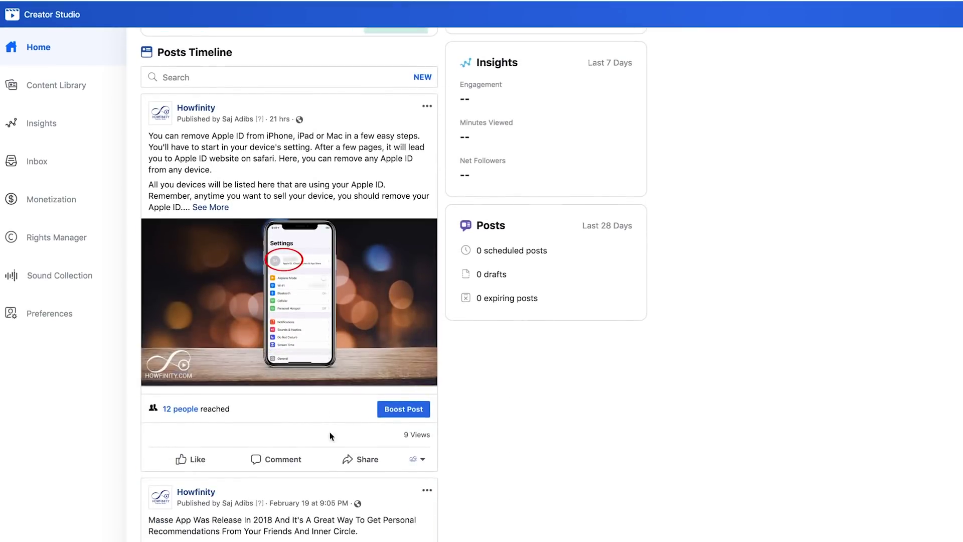
pyautogui.scroll(-6, 272, 138)
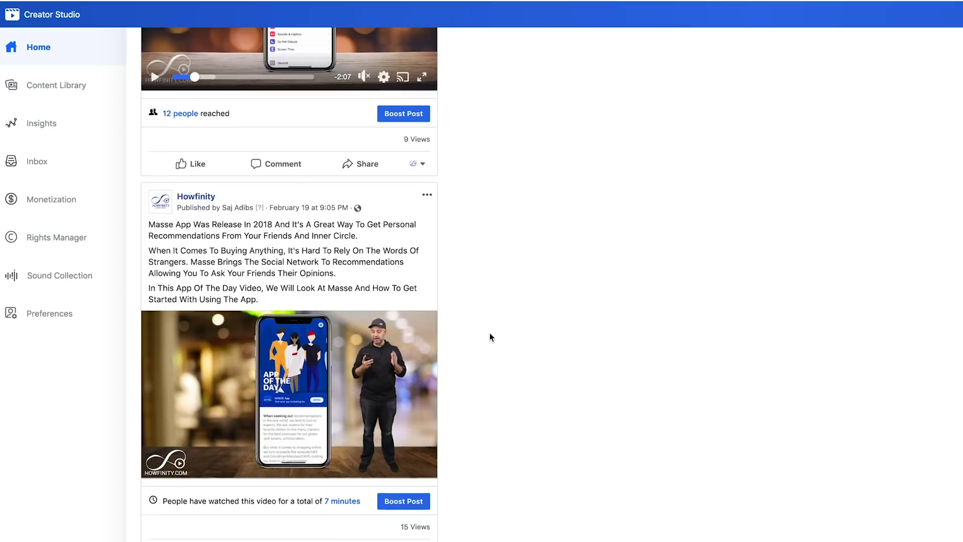
pyautogui.scroll(10, 490, 333)
pyautogui.scroll(1, 591, 195)
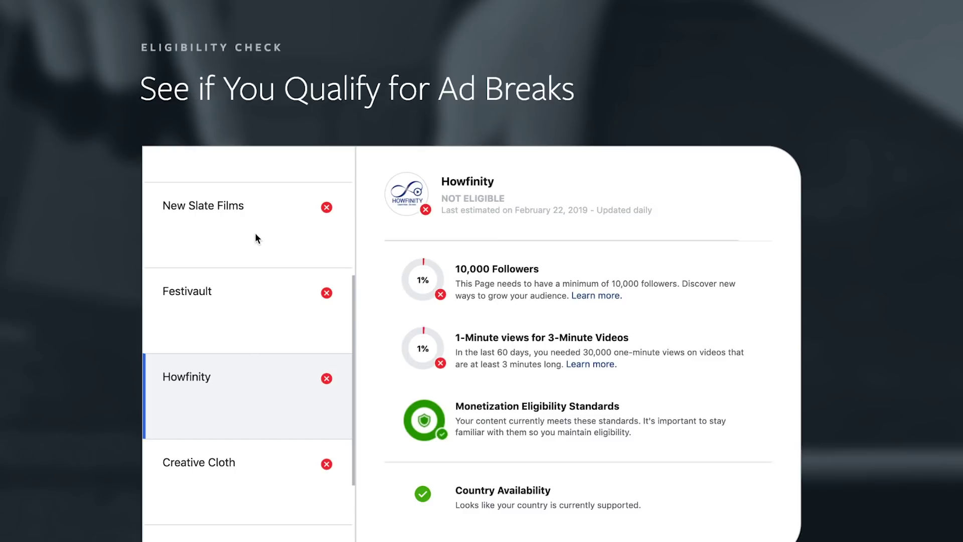
# Check the Ad Breaks eligibility criteria for the New Slate Films and Howfinity pages.
pyautogui.click(317, 235)
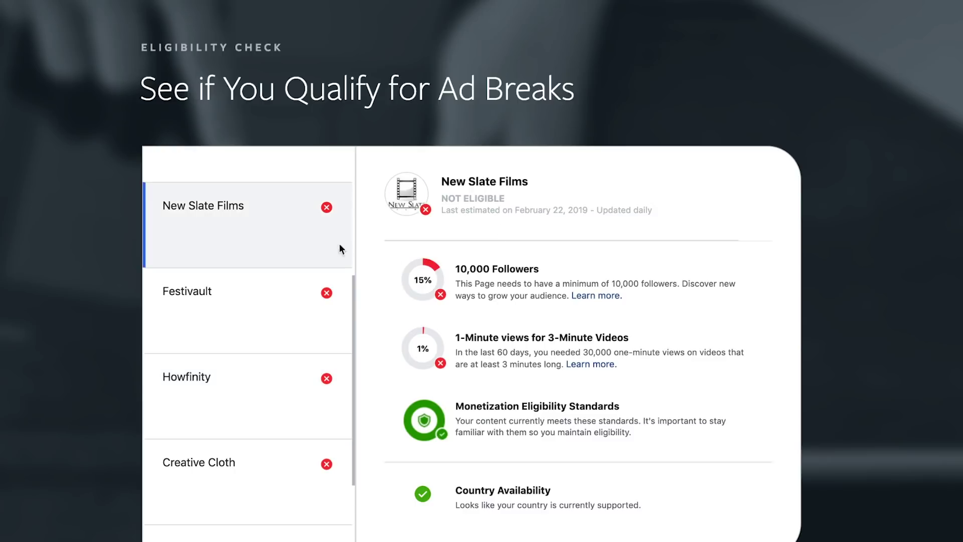
pyautogui.click(208, 389)
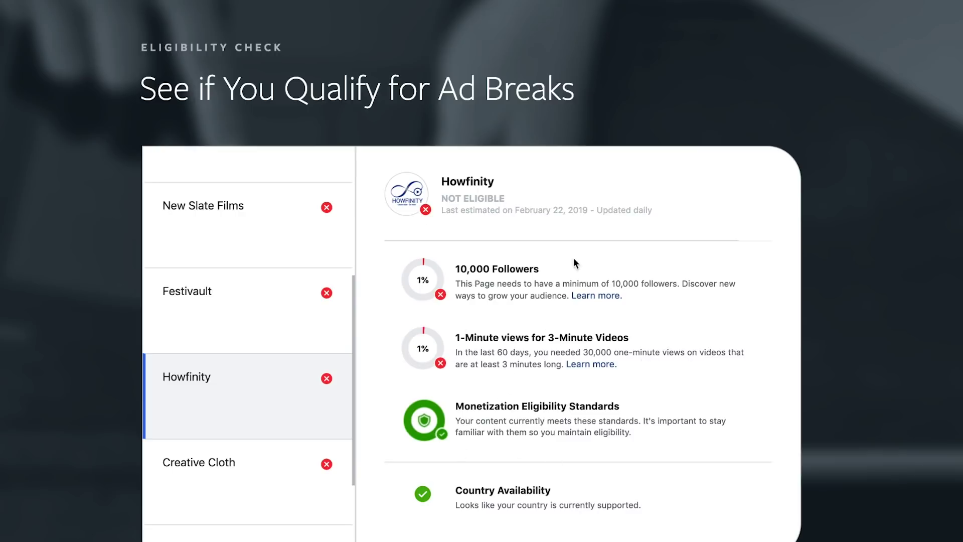
pyautogui.scroll(-2, 580, 381)
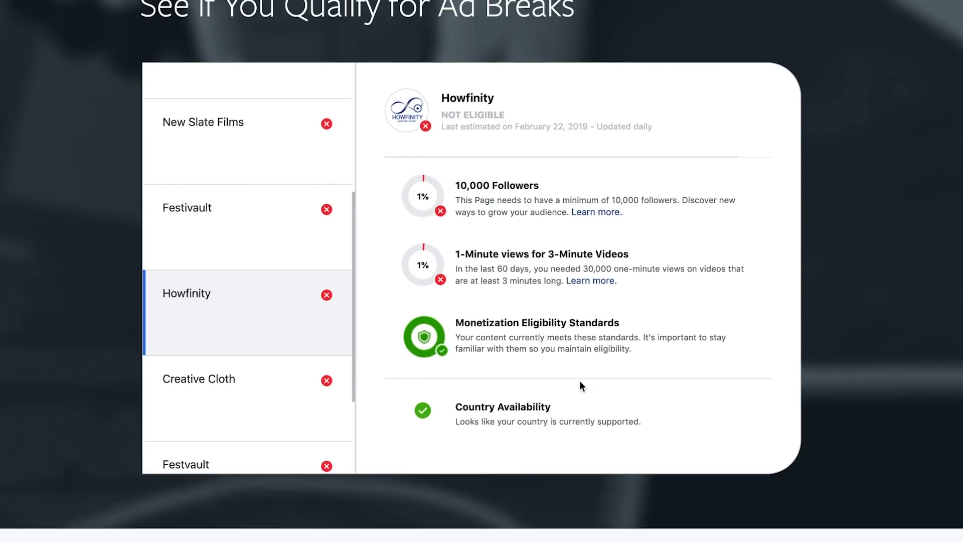
pyautogui.scroll(1, 579, 382)
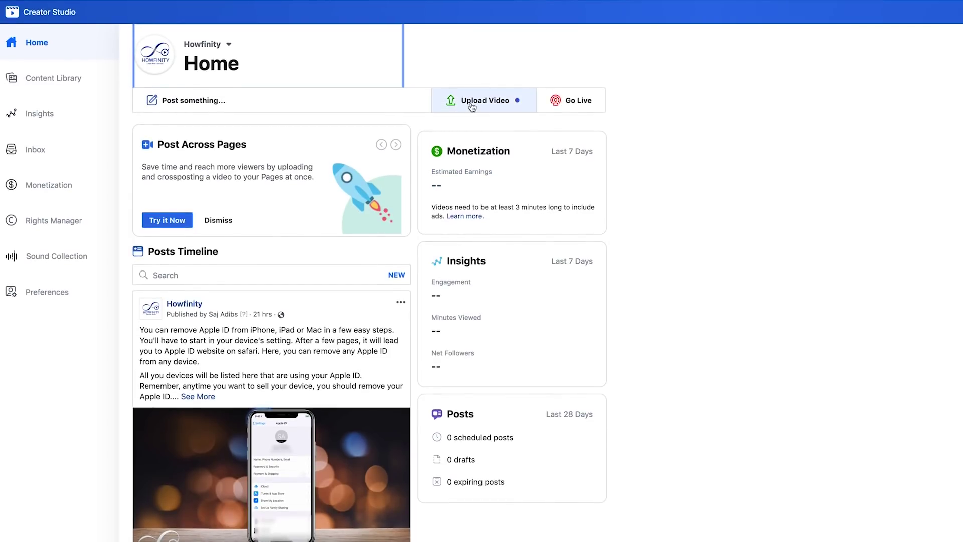
# Upload the single video "How to go LIVE on Instagram.mp4" from the Howfinity drive's Instagram folder to the Howfinity page.
pyautogui.click(472, 104)
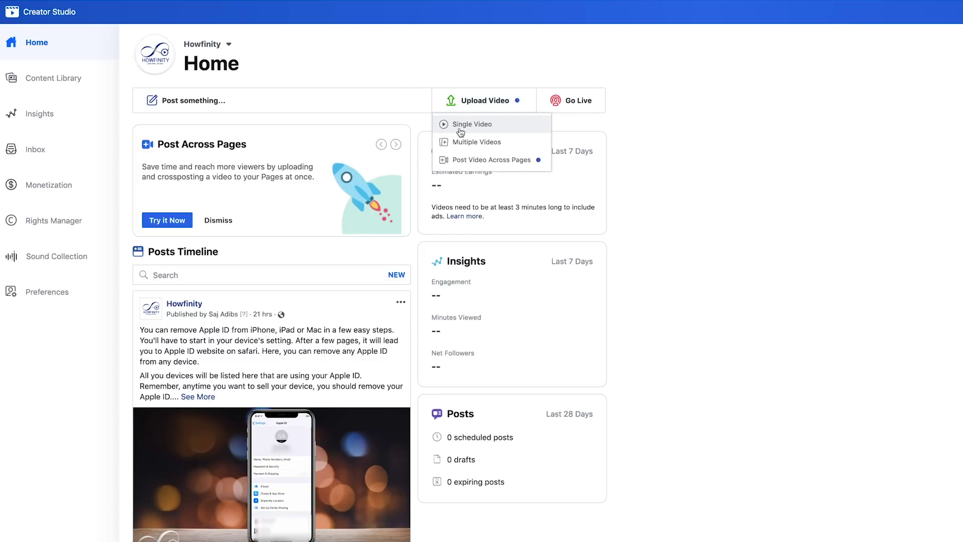
pyautogui.click(462, 126)
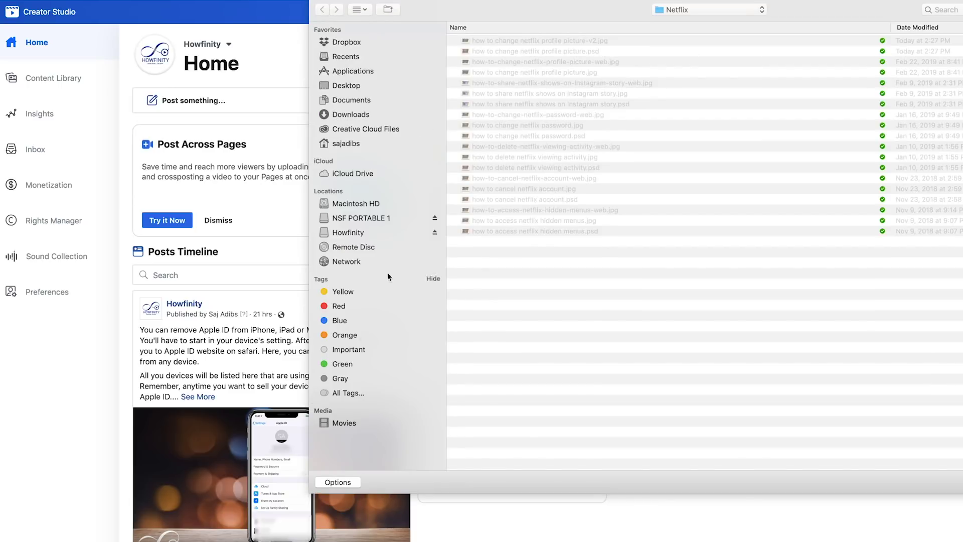
pyautogui.click(356, 233)
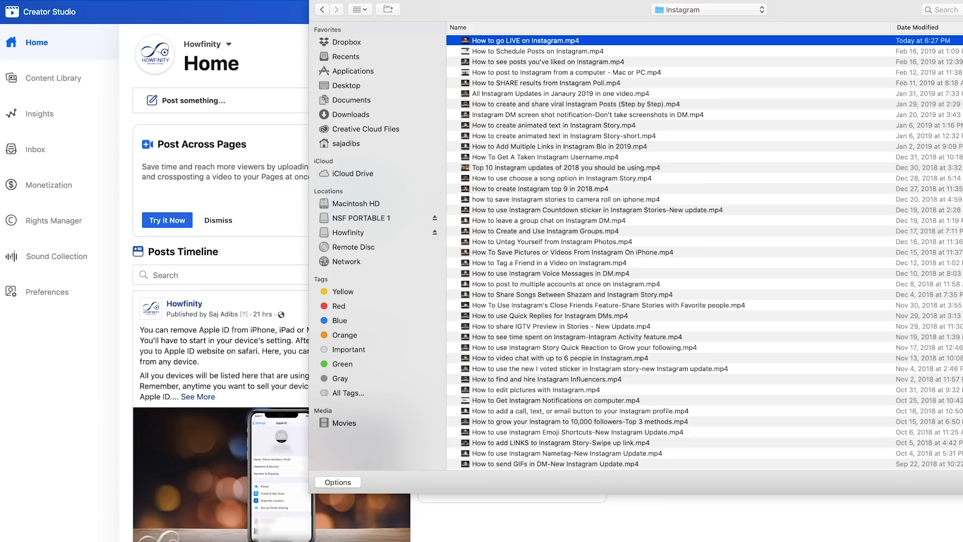
pyautogui.press('Return')
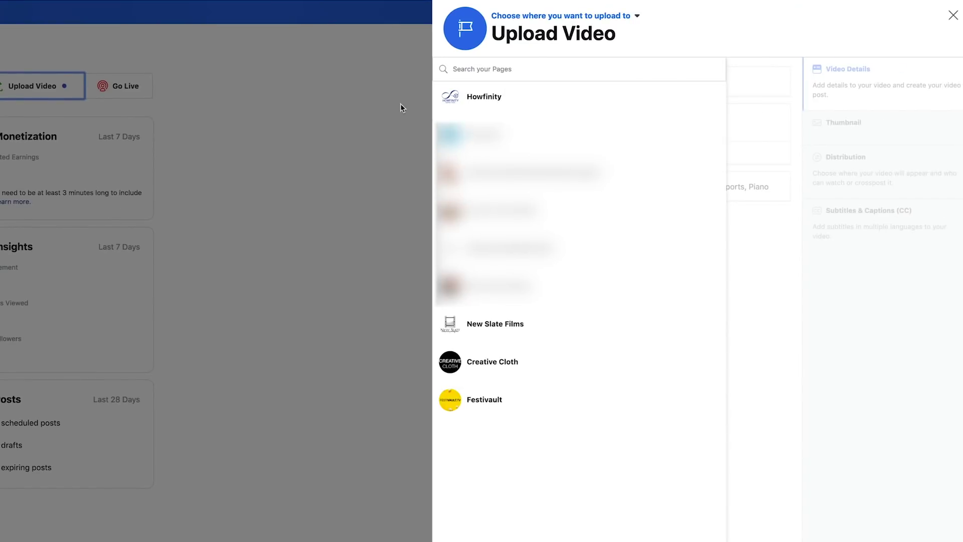
pyautogui.click(576, 103)
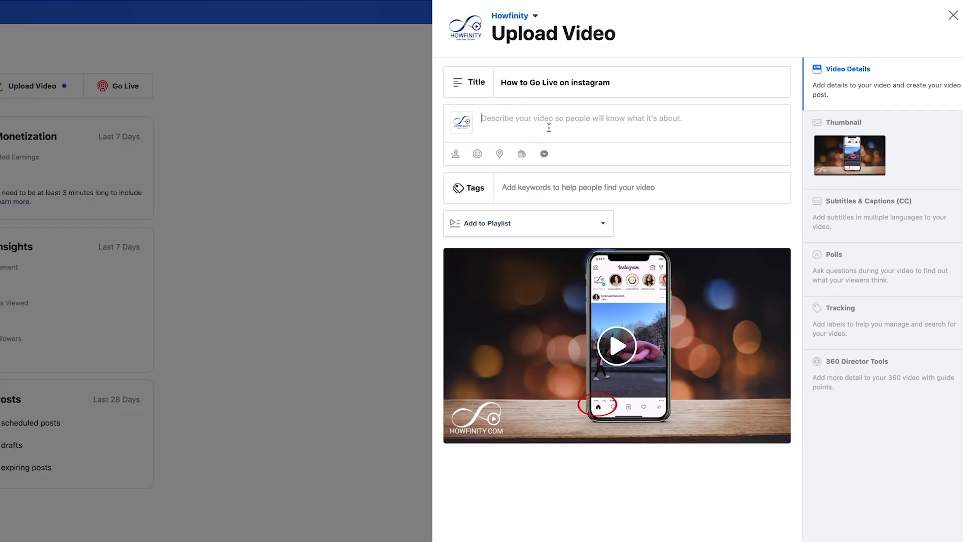
# Describe the video as "If you ever wanted to go live on Instagram, this video shows you the step by step guide.".
pyautogui.write('If you ever wanted to go live on Instagram, this video shows you the step by step guide.')
# Add the tags instagram, instagram tutorial, how to and howfinity to the video.
pyautogui.click(558, 196)
pyautogui.write('instagram')
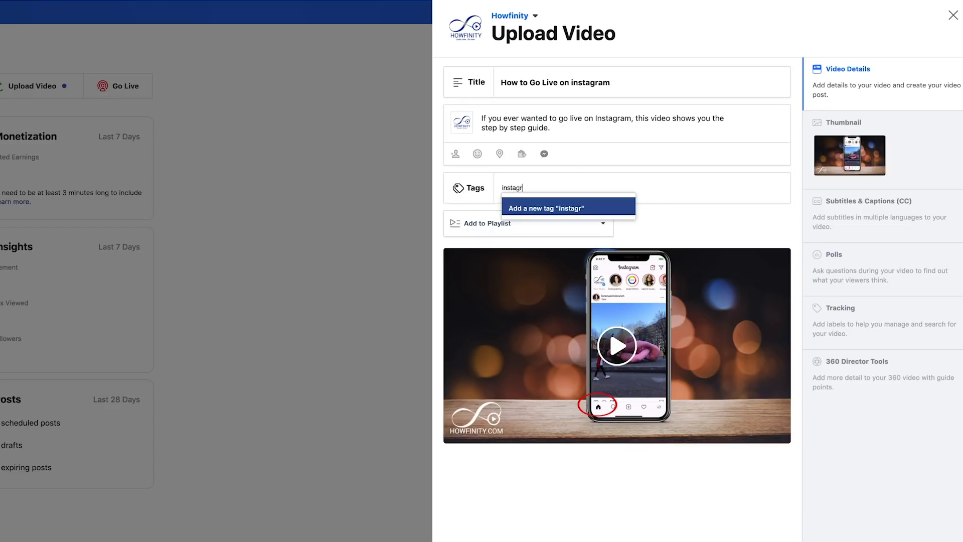
pyautogui.press('Return')
pyautogui.write('instagram gt')
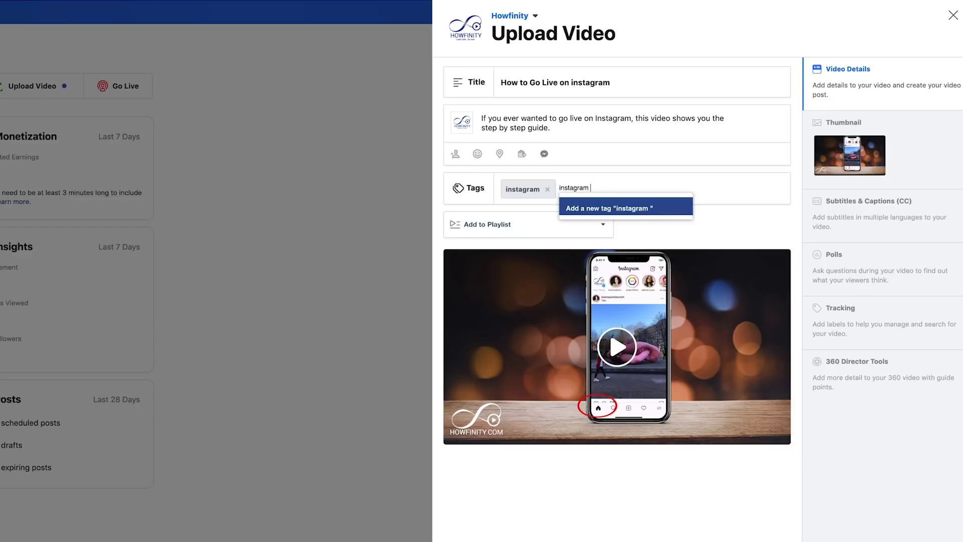
# Create a new playlist titled "Instagram tutorails" and assign the video to it.
pyautogui.click(510, 228)
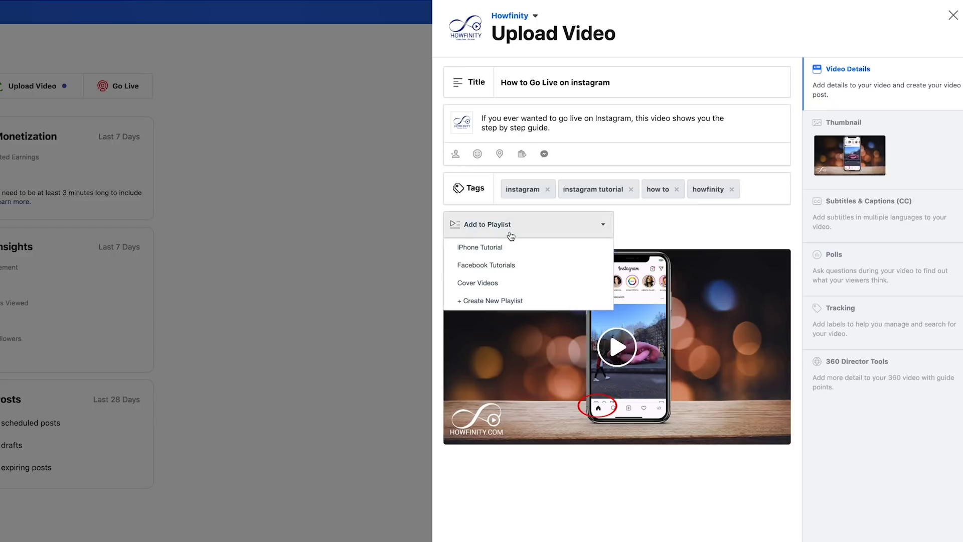
pyautogui.click(495, 301)
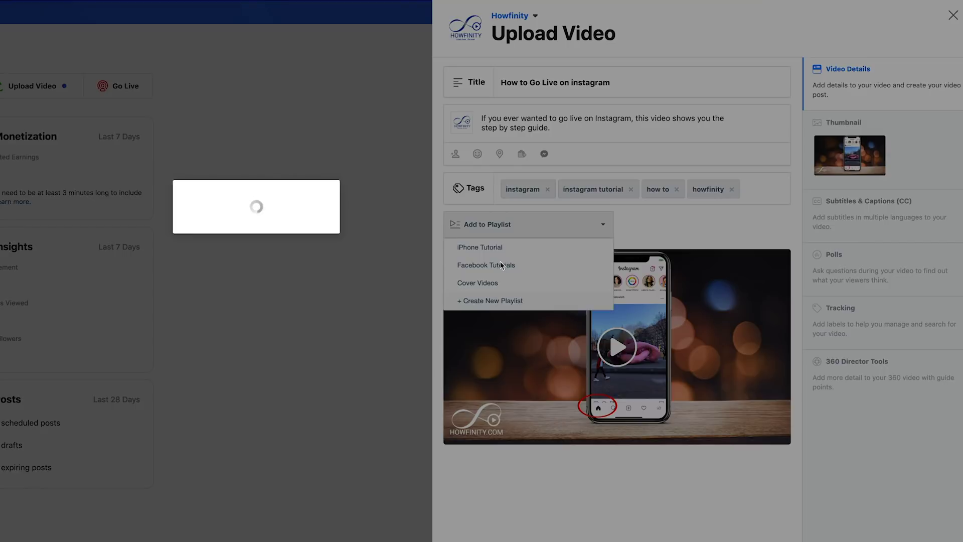
pyautogui.click(190, 202)
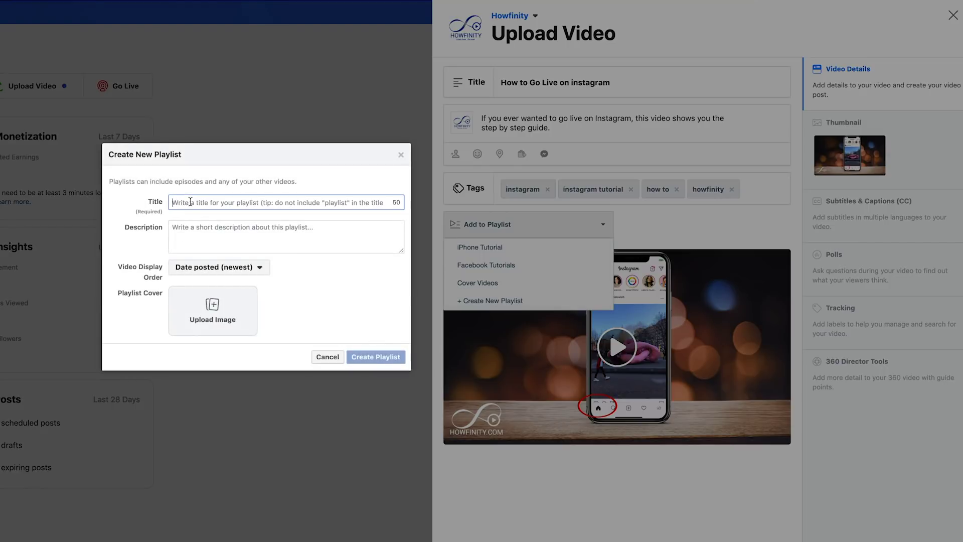
pyautogui.write('INstagram tuto')
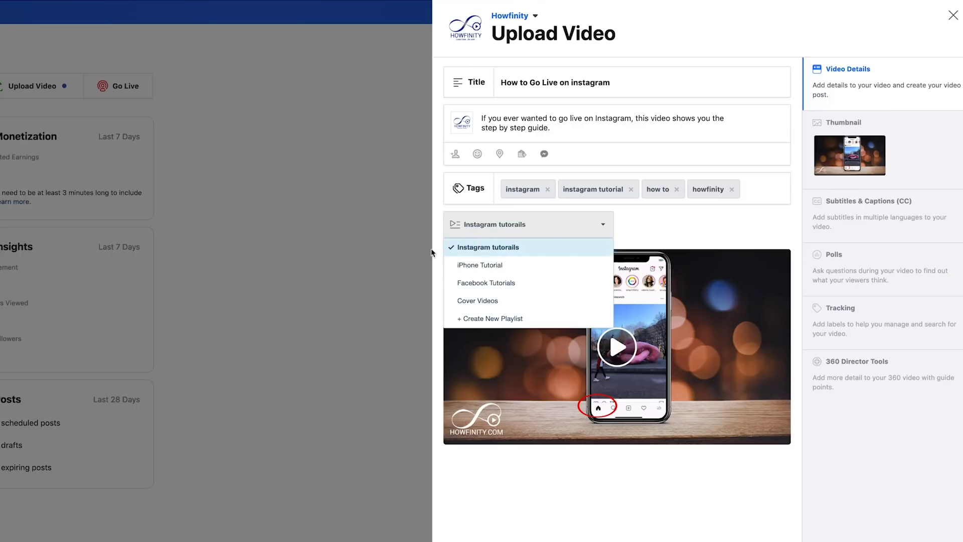
pyautogui.click(361, 245)
pyautogui.click(434, 196)
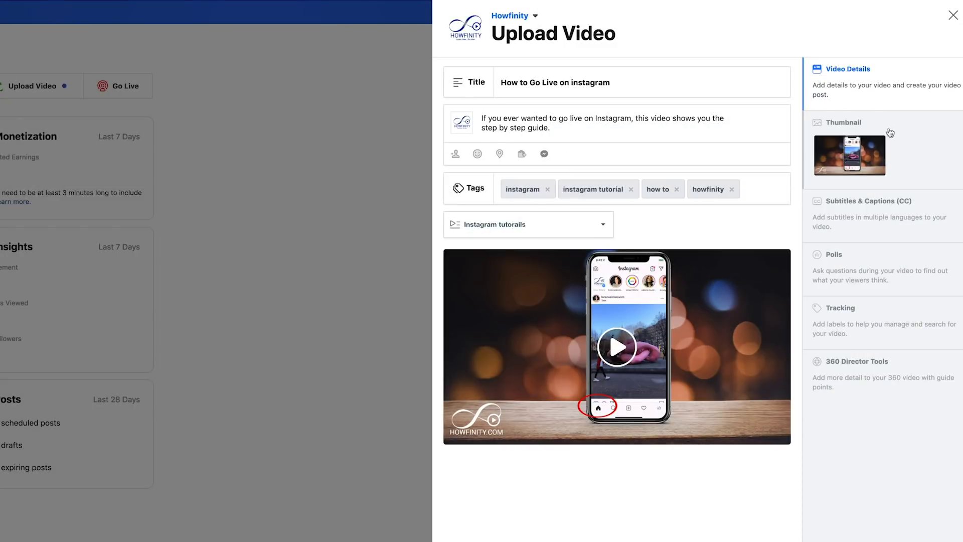
# Browse the auto-generated thumbnail images offered for the video.
pyautogui.click(907, 145)
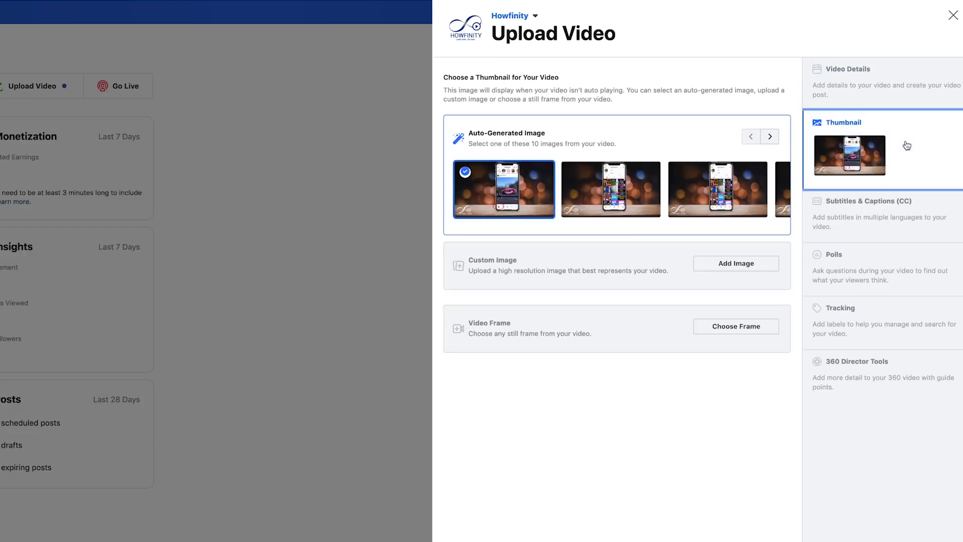
pyautogui.click(769, 138)
pyautogui.click(769, 137)
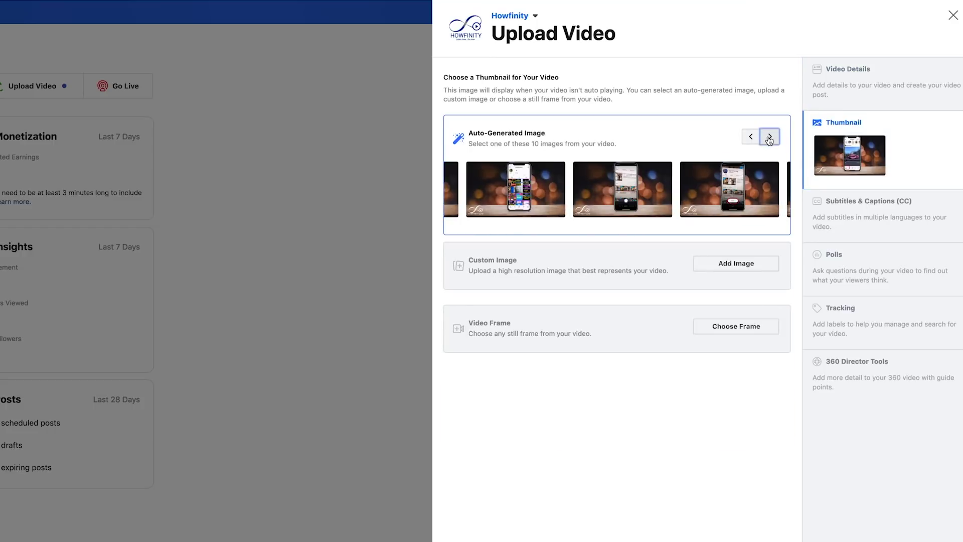
pyautogui.click(769, 138)
pyautogui.click(625, 190)
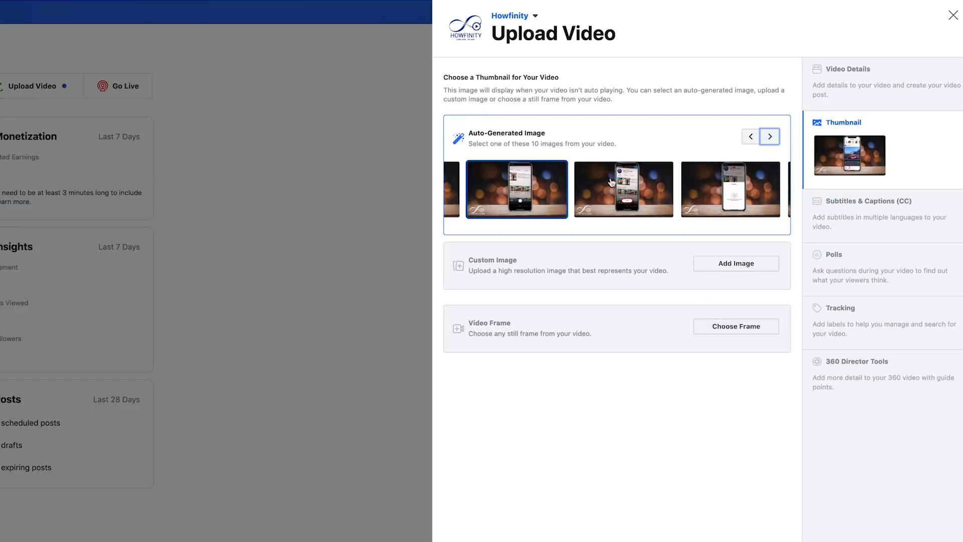
pyautogui.click(751, 142)
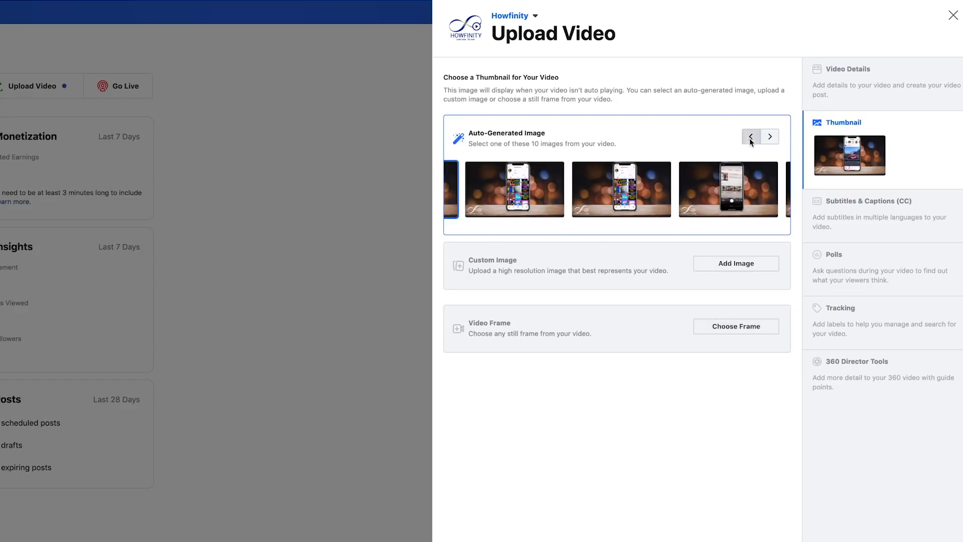
pyautogui.click(751, 138)
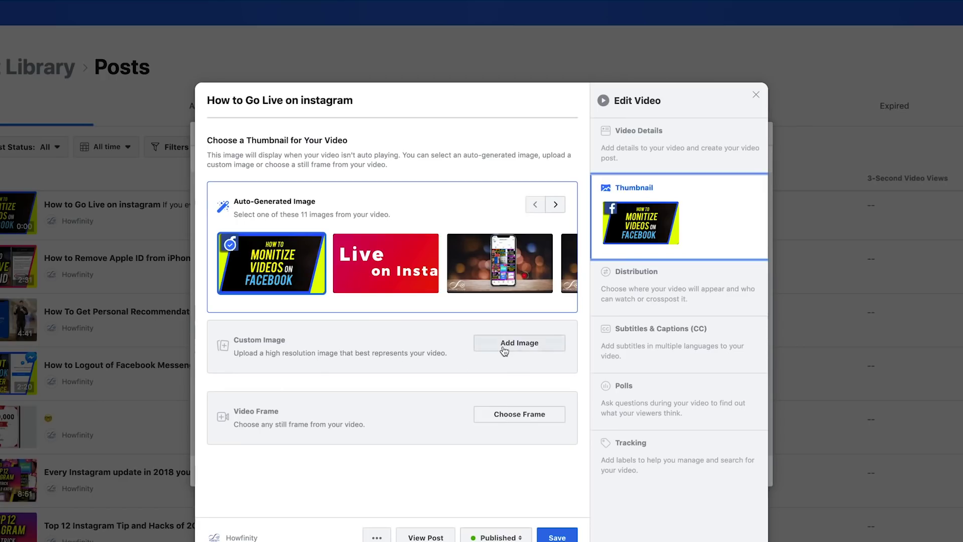
# Add the custom image "how to go live on instagram.jpg" from the Instagram folder as the video's thumbnail and save the video.
pyautogui.click(504, 350)
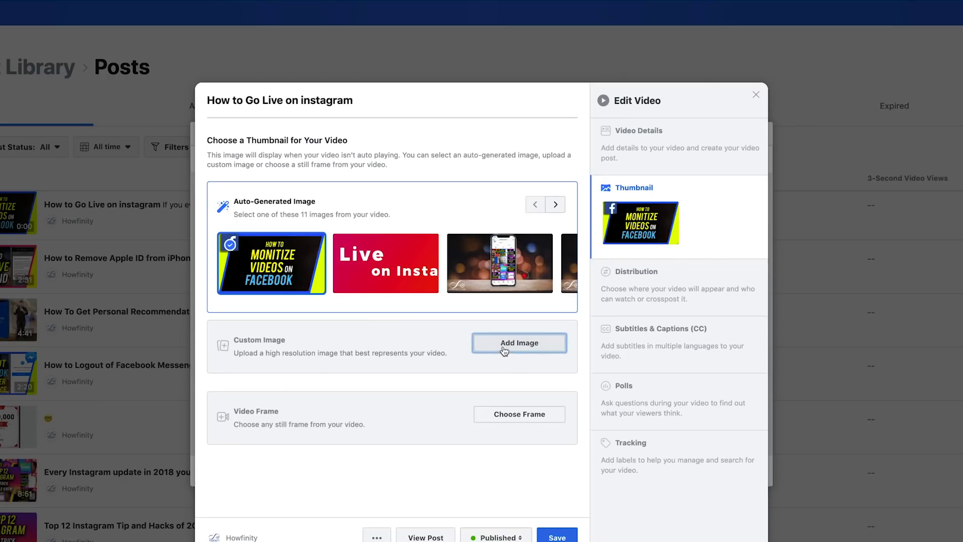
pyautogui.click(269, 45)
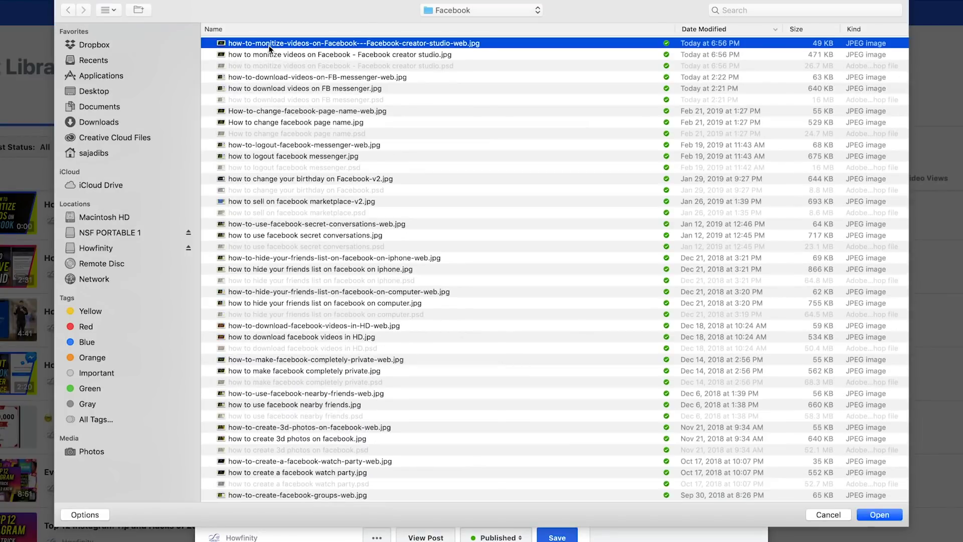
pyautogui.press('space')
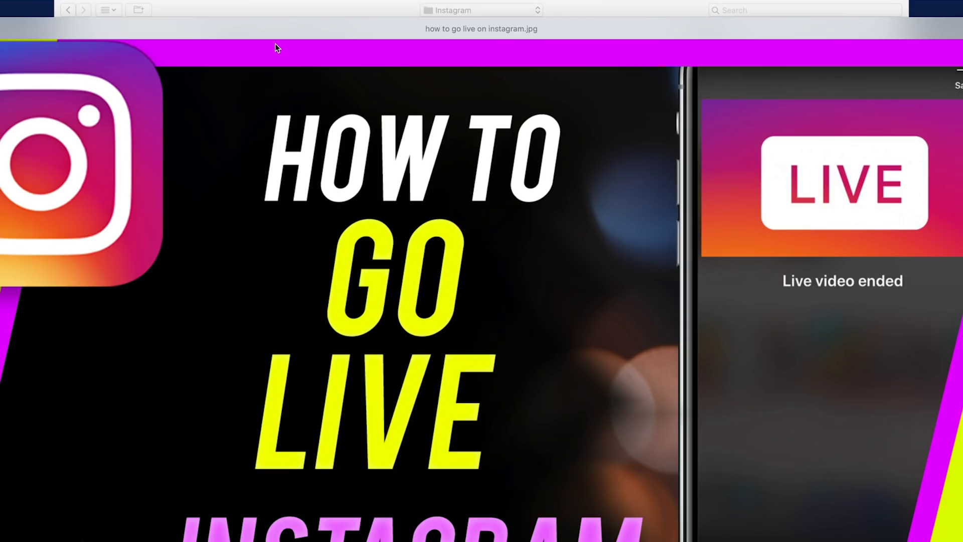
pyautogui.press('space')
pyautogui.press('Return')
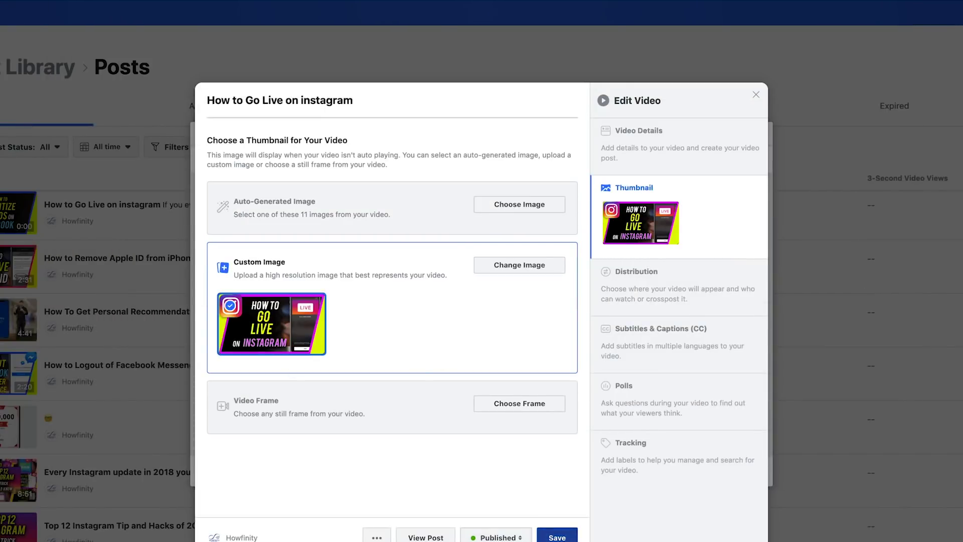
pyautogui.click(557, 538)
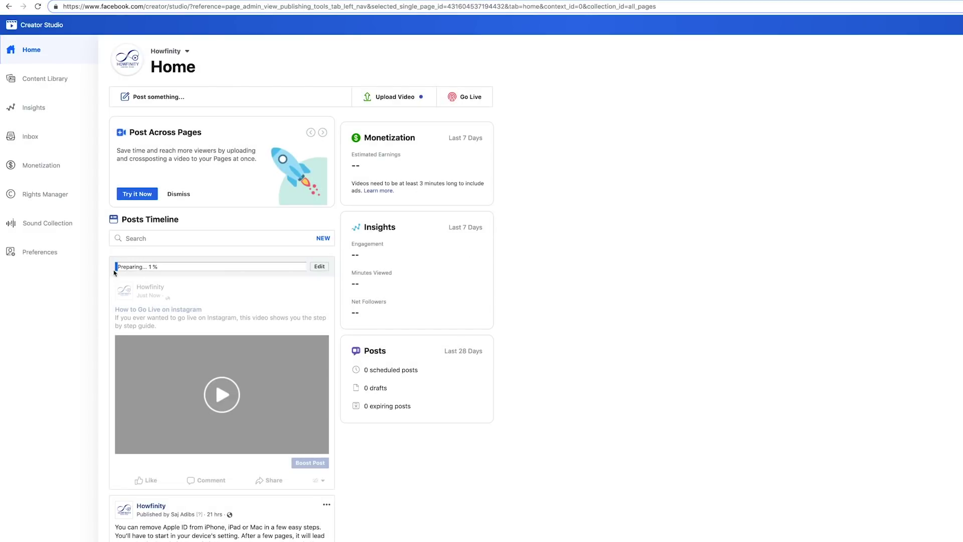
pyautogui.click(179, 193)
pyautogui.click(607, 219)
pyautogui.click(190, 1)
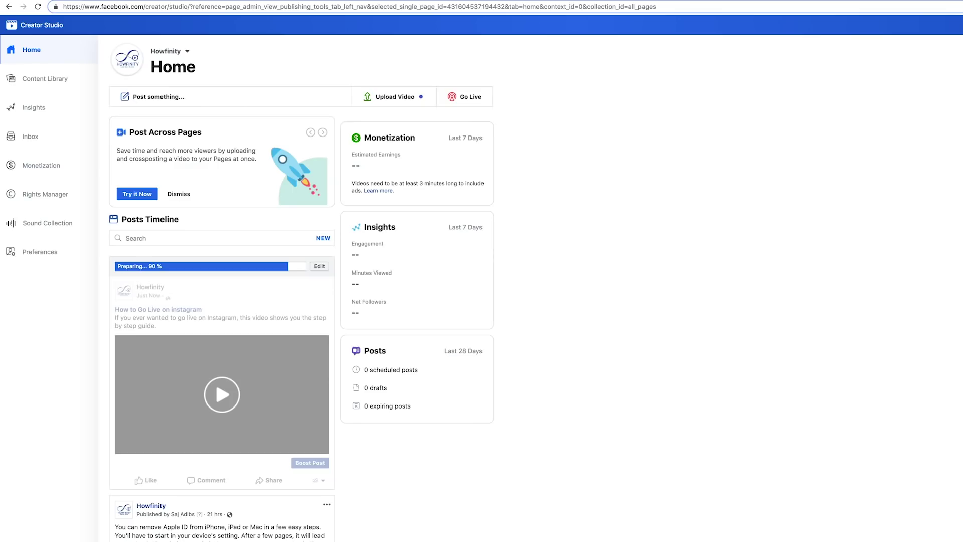
pyautogui.scroll(-1, 494, 346)
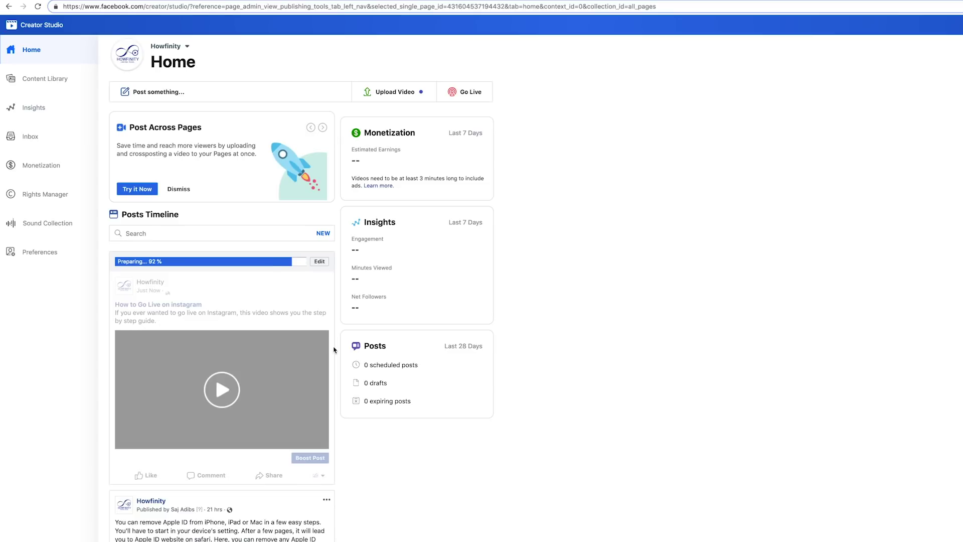
pyautogui.scroll(-3, 335, 350)
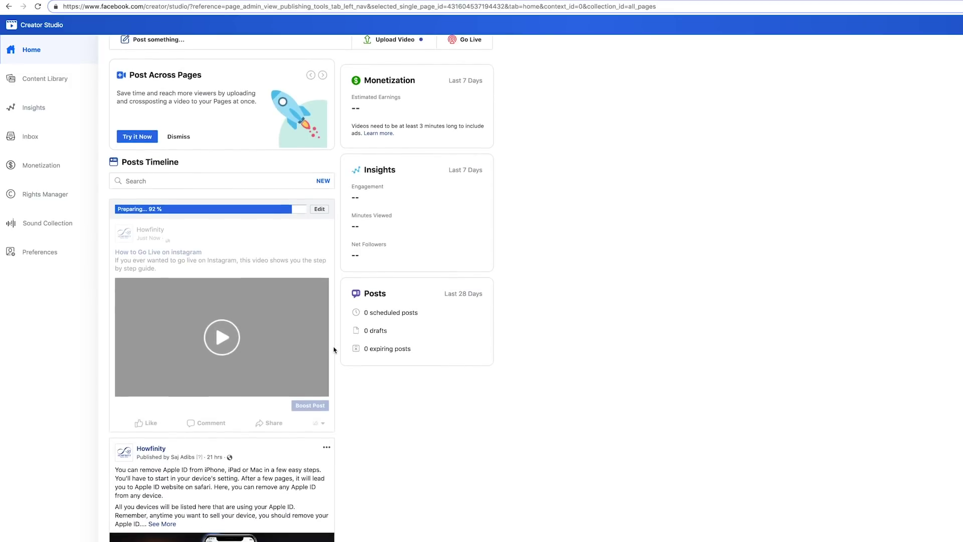
pyautogui.scroll(3, 334, 349)
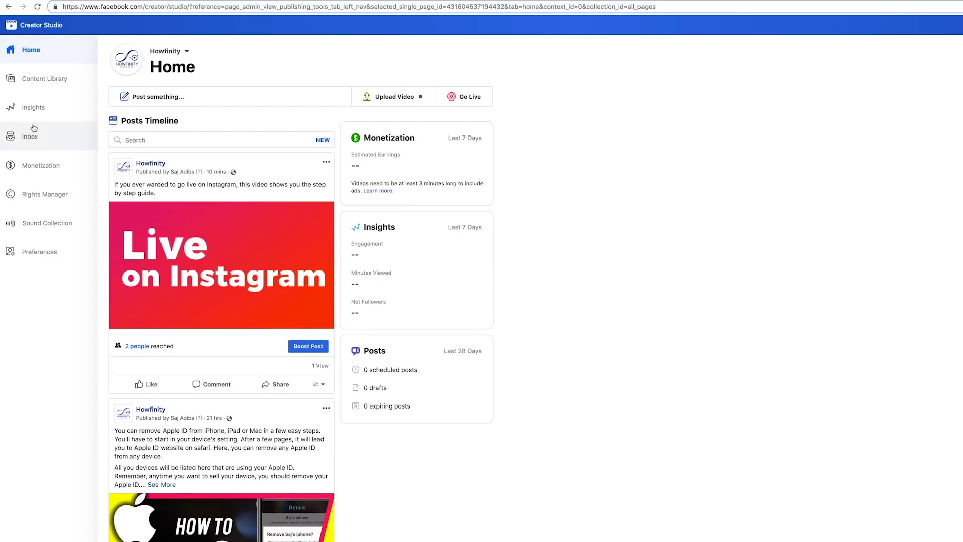
# Check the published "How to Go Live on instagram" video in the Content Library posts and in the Home posts timeline.
pyautogui.click(55, 79)
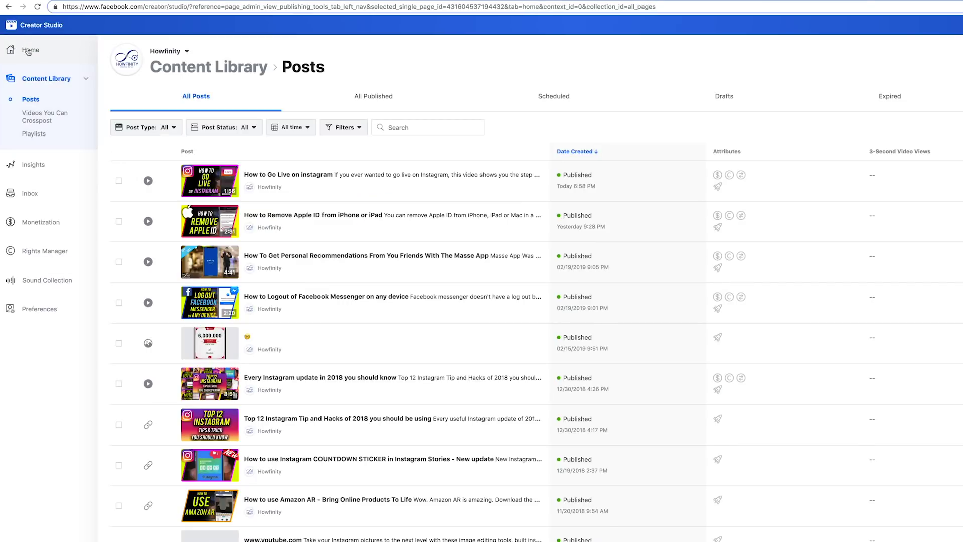
pyautogui.click(29, 50)
pyautogui.scroll(-3, 219, 326)
pyautogui.scroll(2, 221, 327)
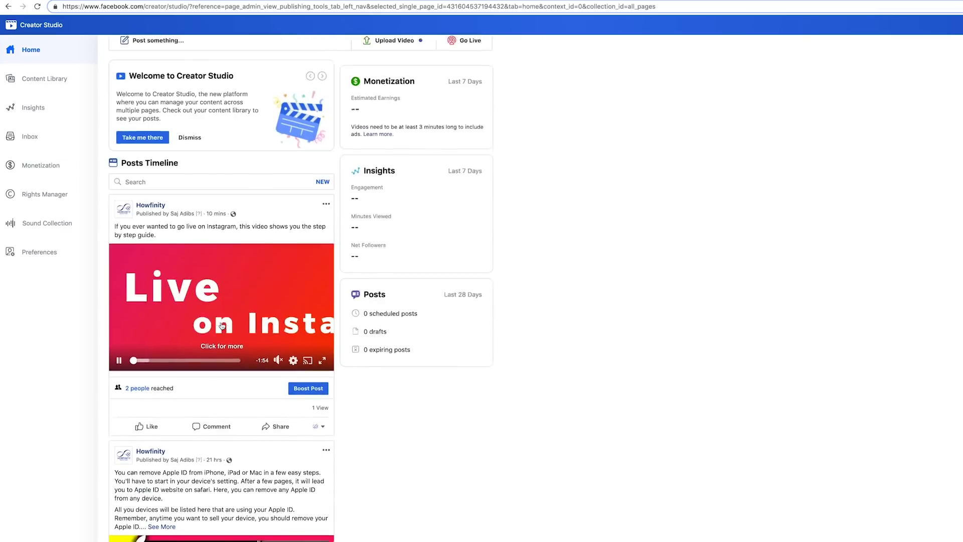
pyautogui.scroll(2, 222, 326)
pyautogui.click(43, 81)
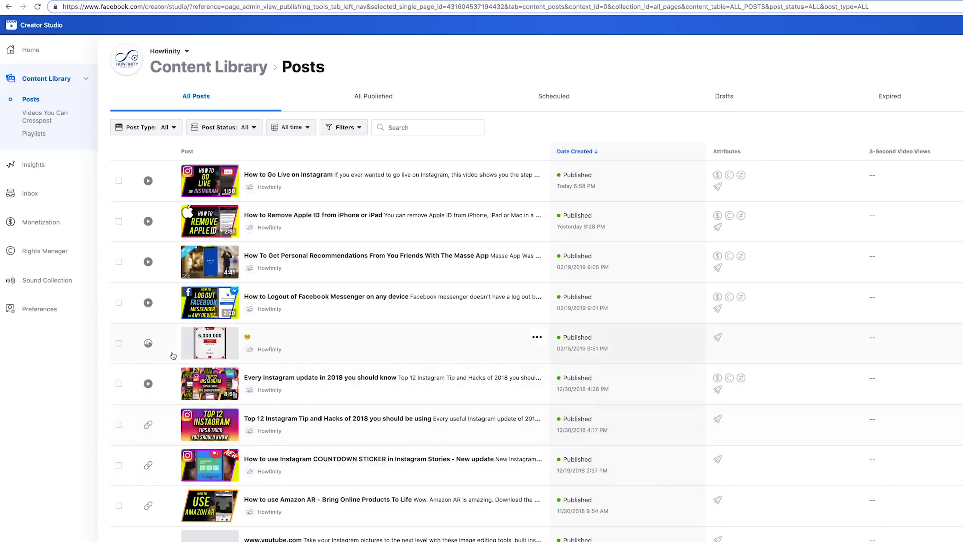
# Review the page's performance insights, monetization eligibility and payout settings, and return to the Home overview.
pyautogui.click(32, 164)
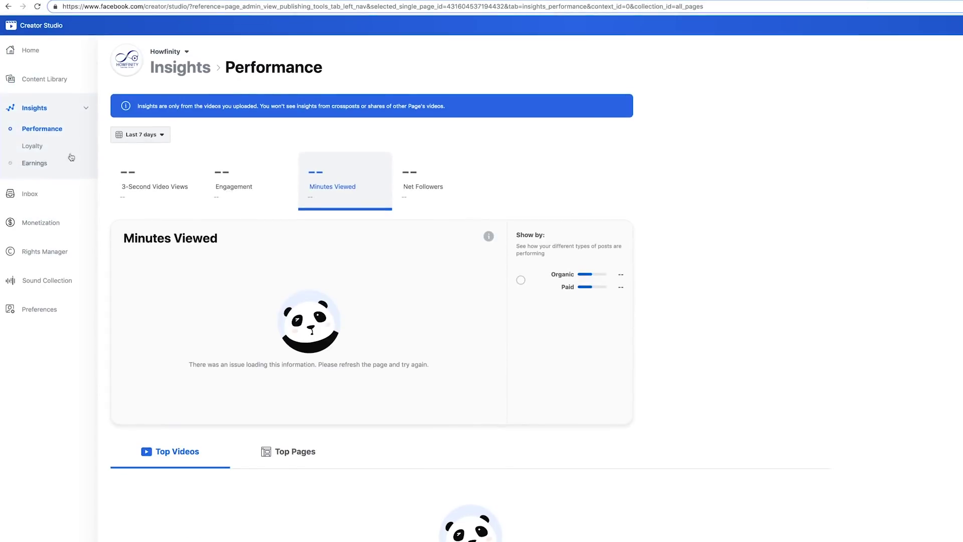
pyautogui.click(32, 225)
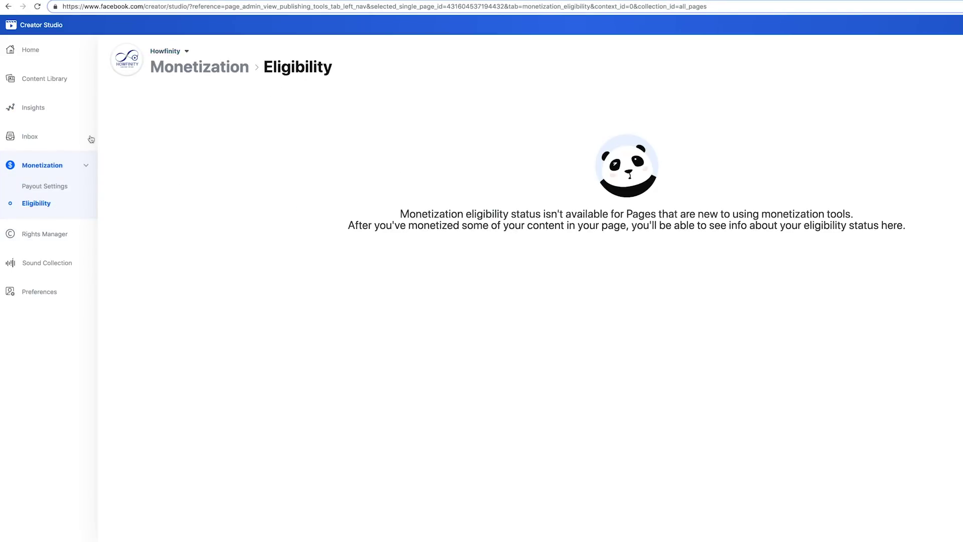
pyautogui.click(50, 186)
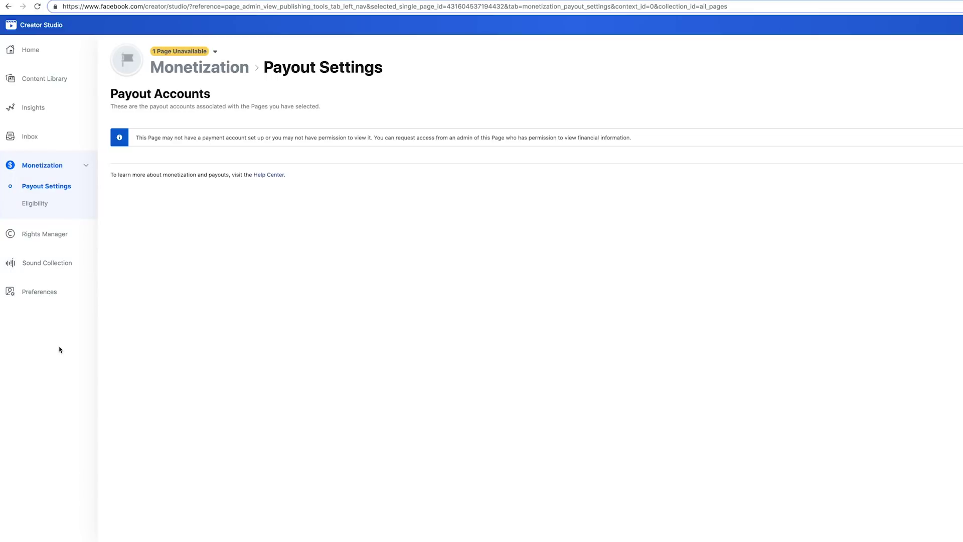
pyautogui.click(31, 50)
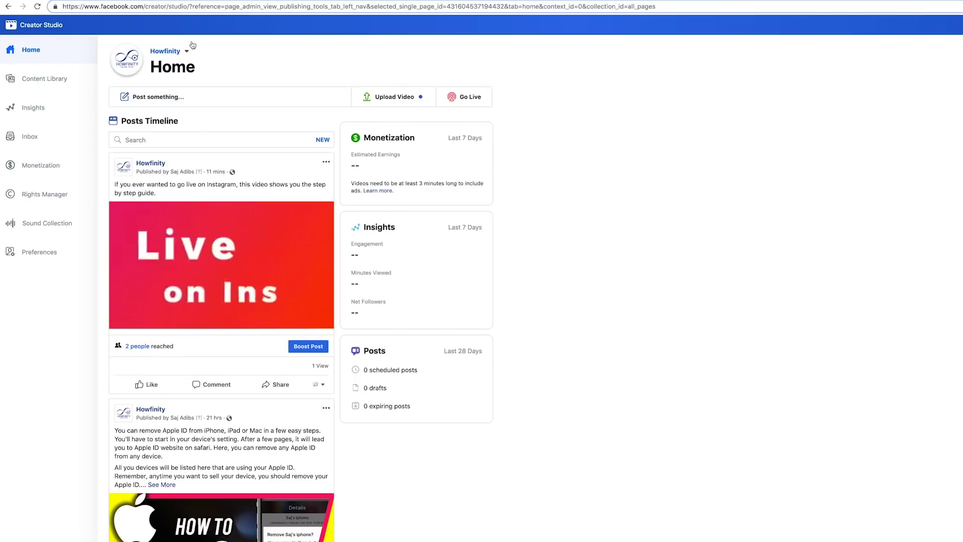
pyautogui.scroll(-1, 292, 196)
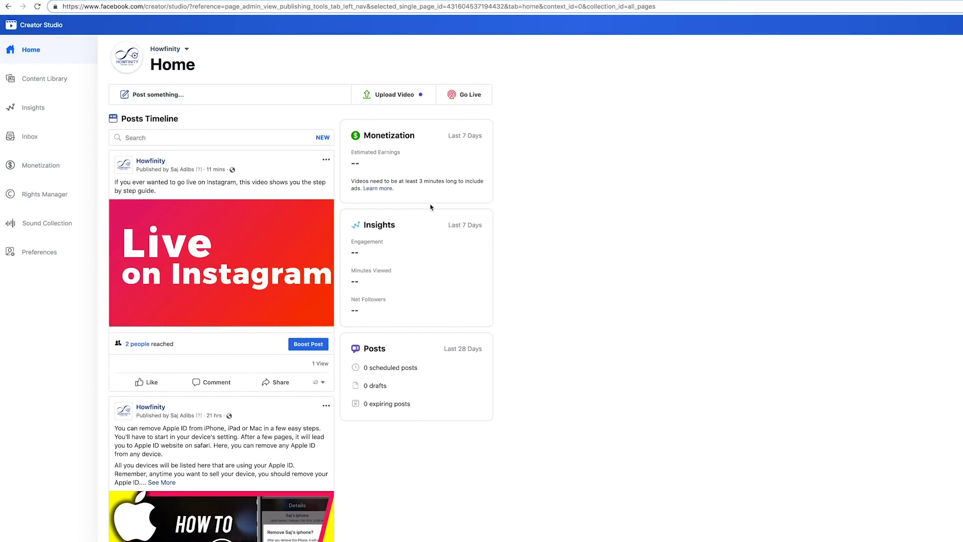